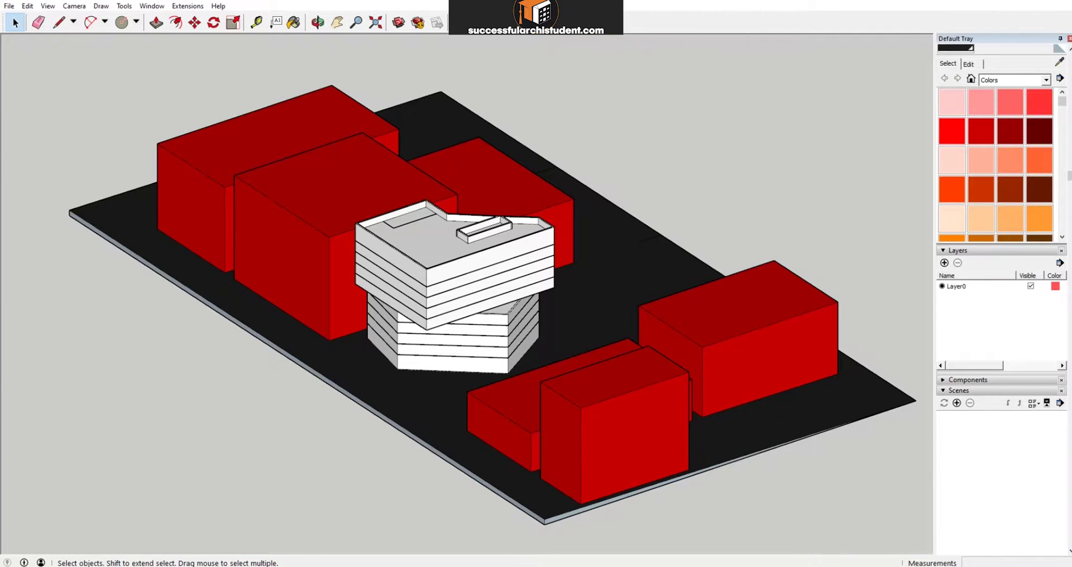
Check the importable file types in the Import dialog, then cancel without importing.
left_click(9, 6)
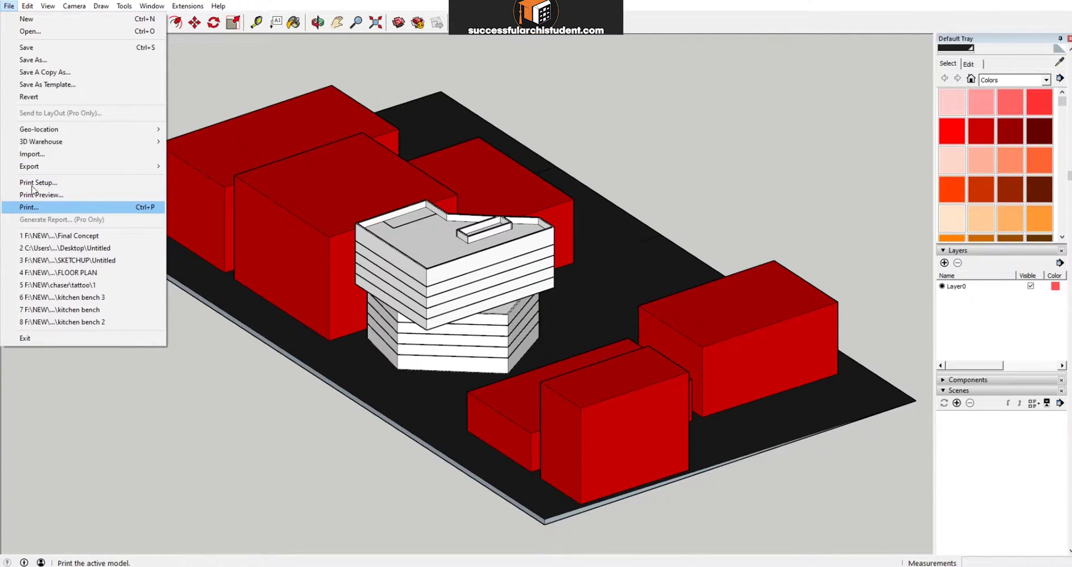
left_click(42, 159)
left_click(468, 279)
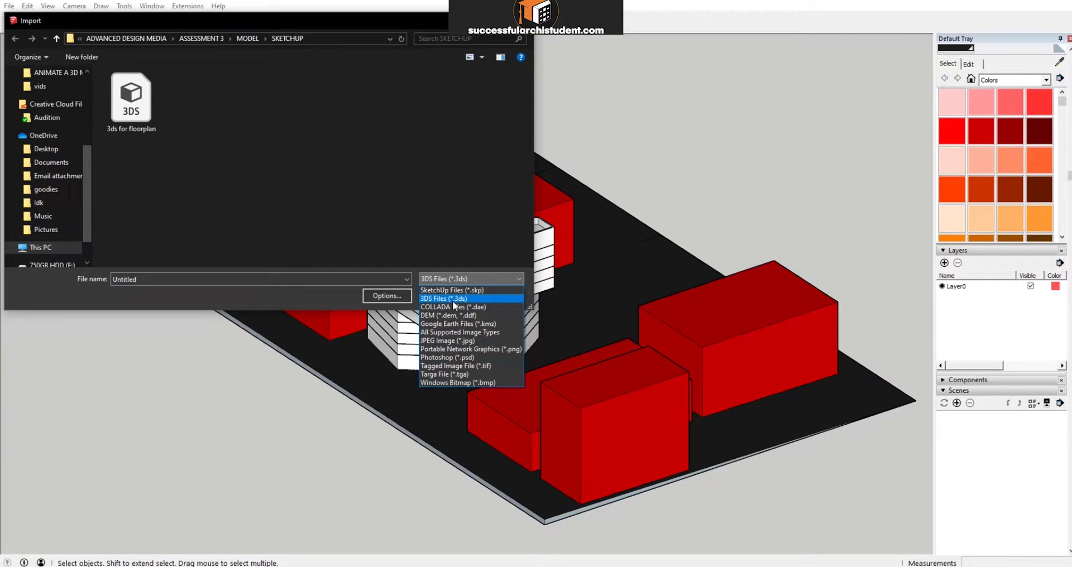
left_click(484, 298)
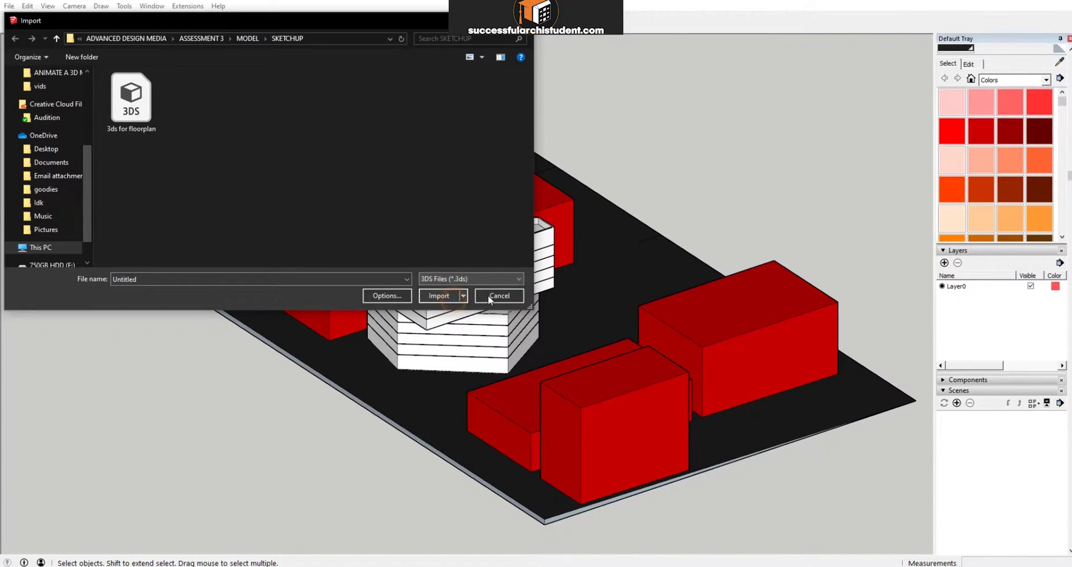
left_click(494, 297)
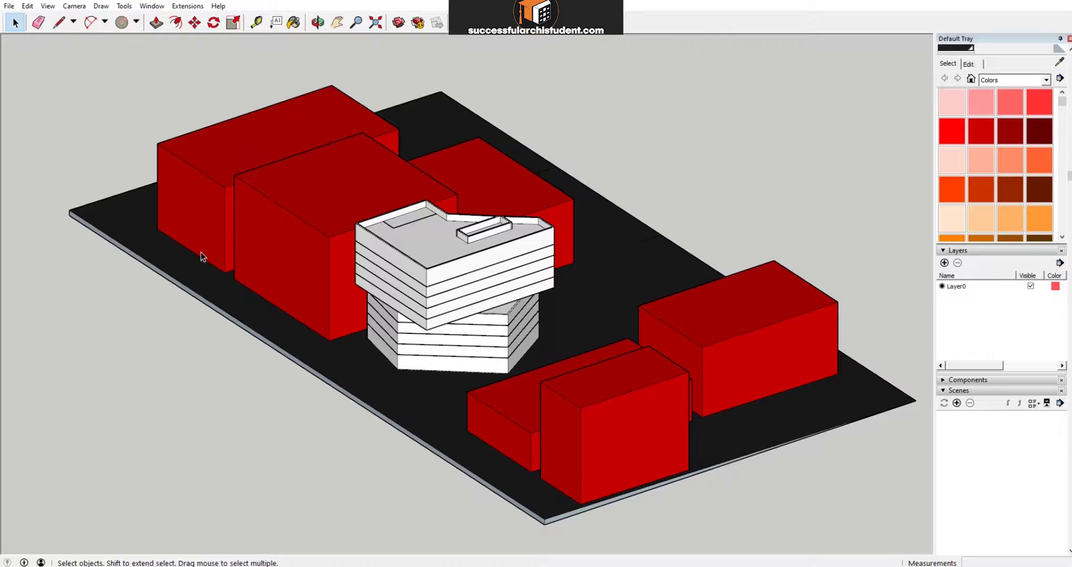
Browse the Tools and View > Animation menus without choosing anything.
left_click(123, 6)
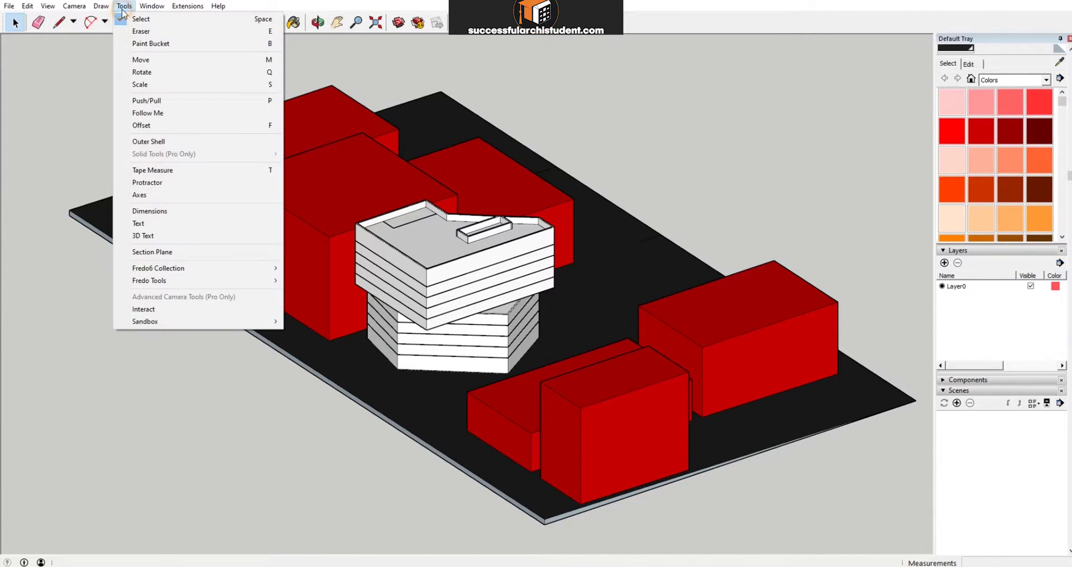
key("Escape")
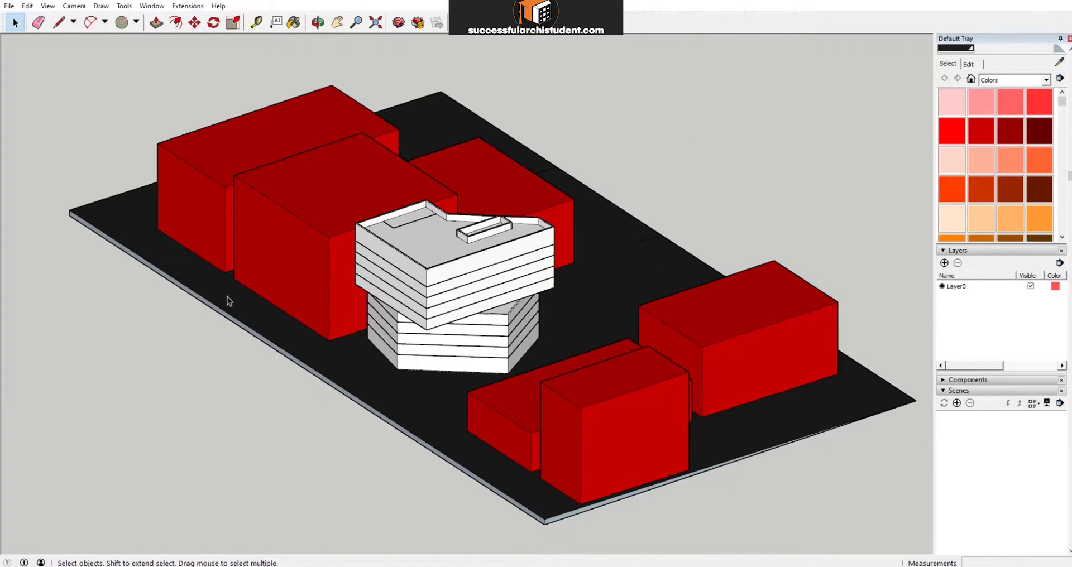
left_click(9, 6)
left_click(9, 6)
left_click(27, 6)
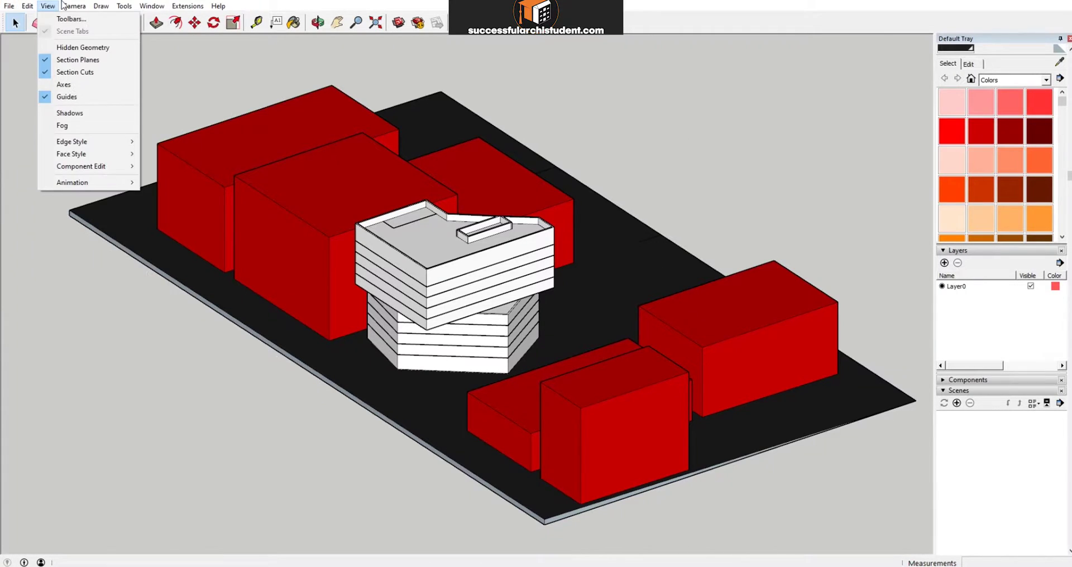
mouse_move(94, 187)
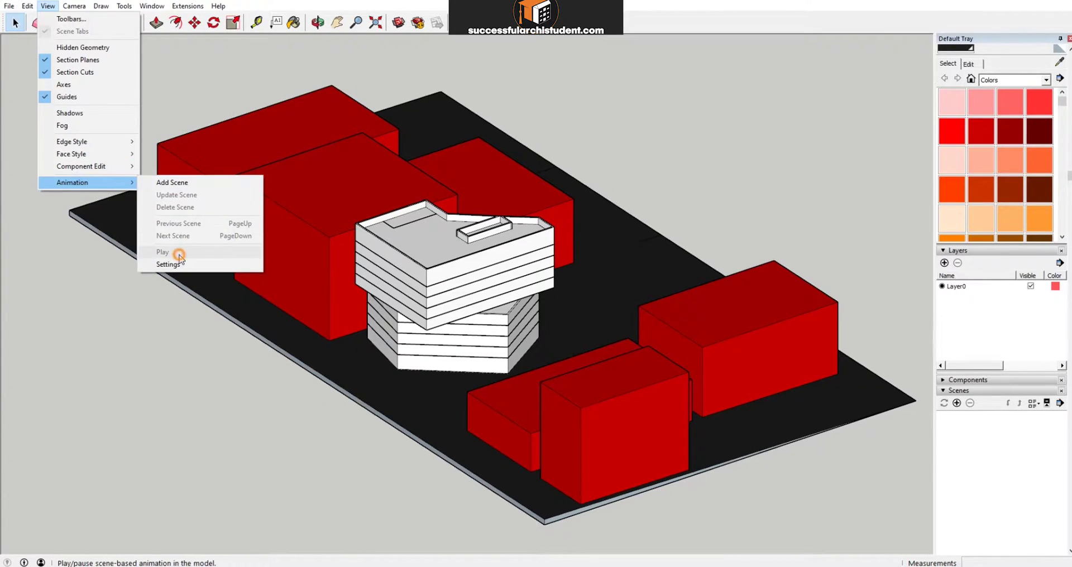
left_click(179, 350)
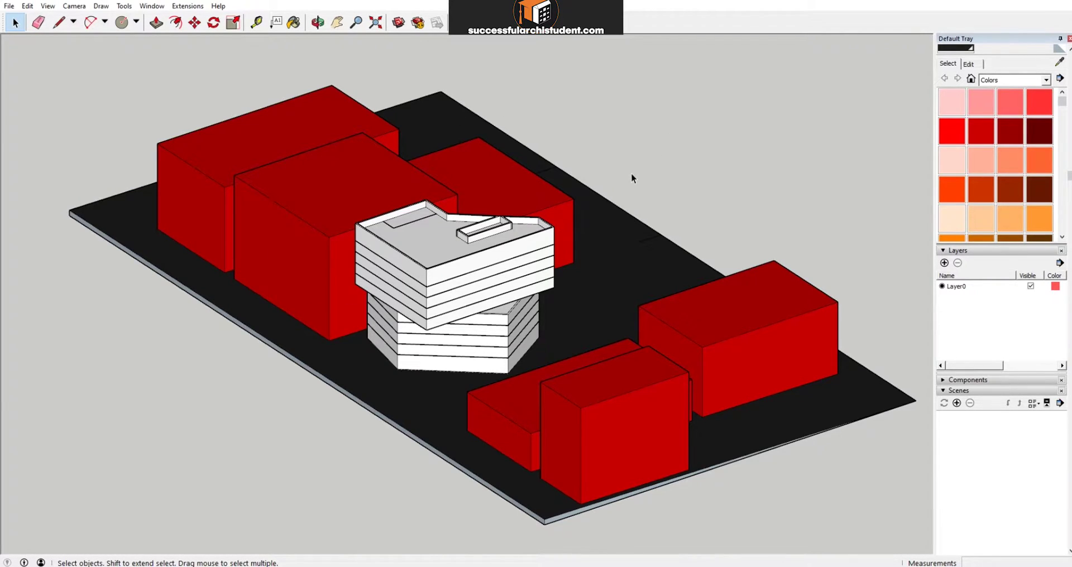
Switch the camera to the standard Iso view.
left_click(68, 5)
mouse_move(103, 41)
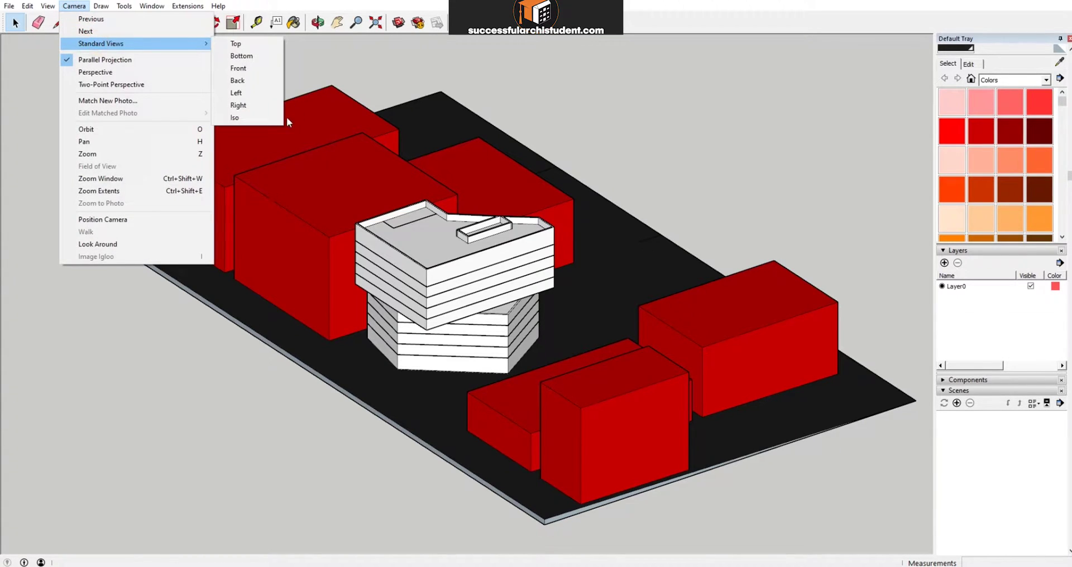
left_click(269, 119)
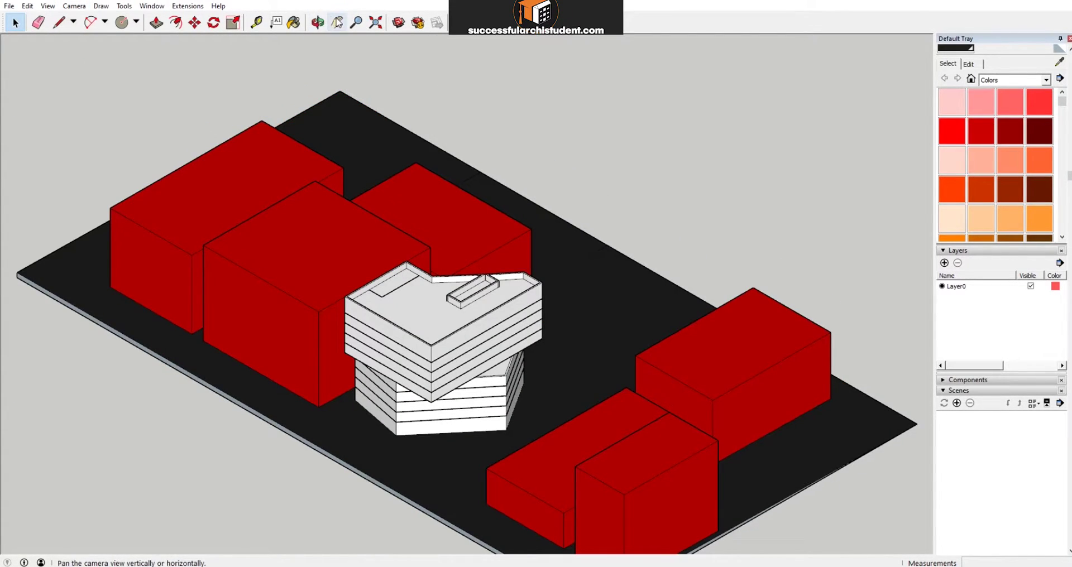
Place a section plane cutting through the massing model and save the view as Scene 1.
left_click(337, 22)
left_click_drag(493, 234, 494, 170)
key("space")
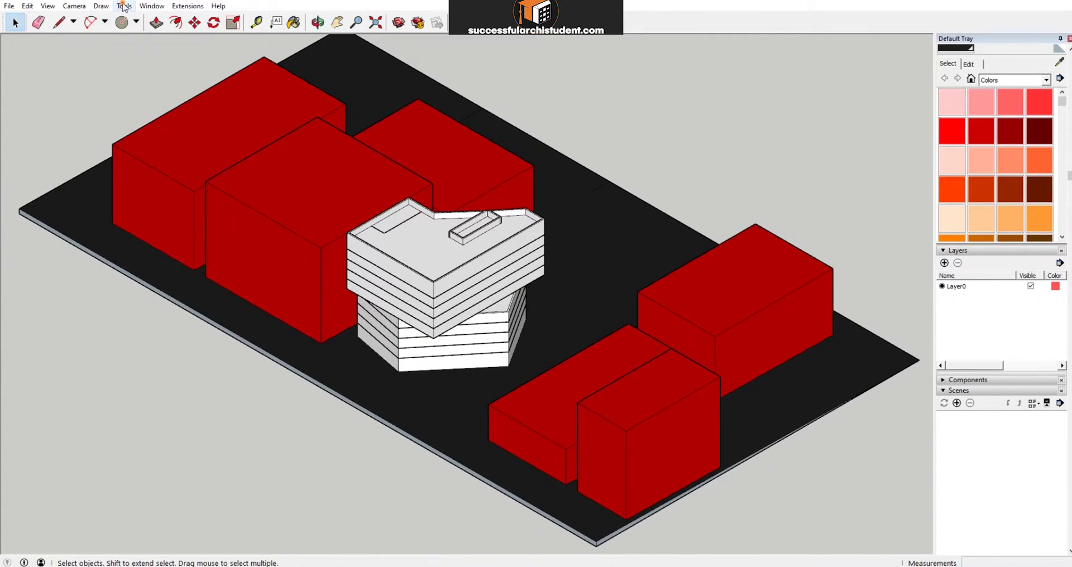
left_click(124, 6)
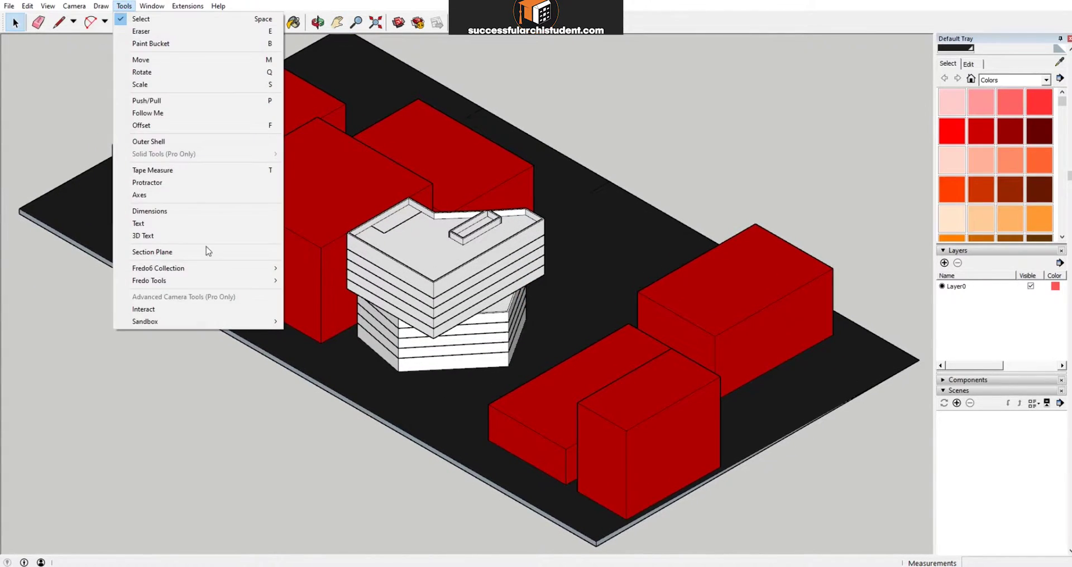
left_click(169, 252)
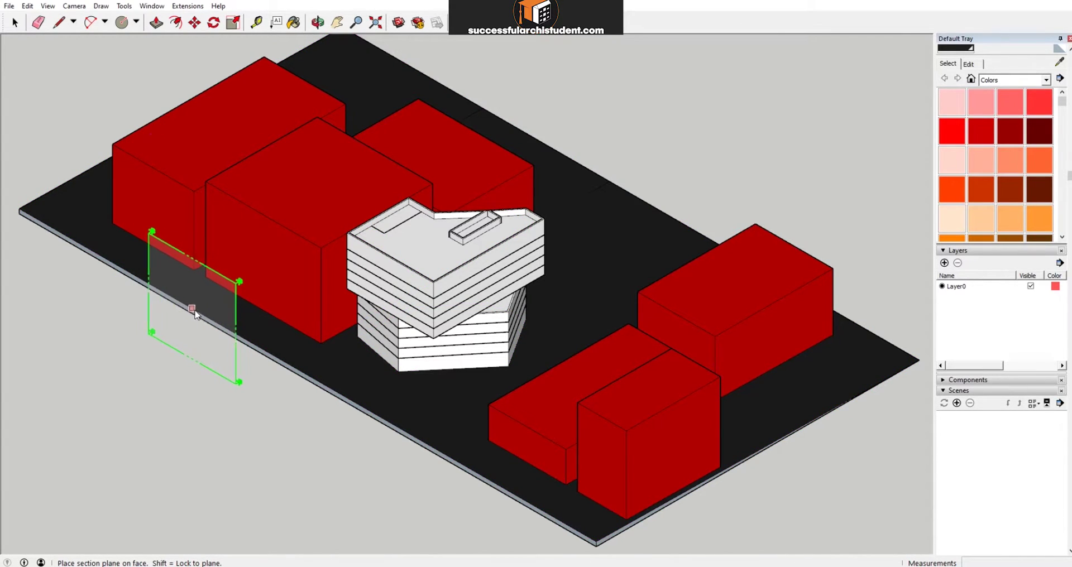
left_click(186, 307)
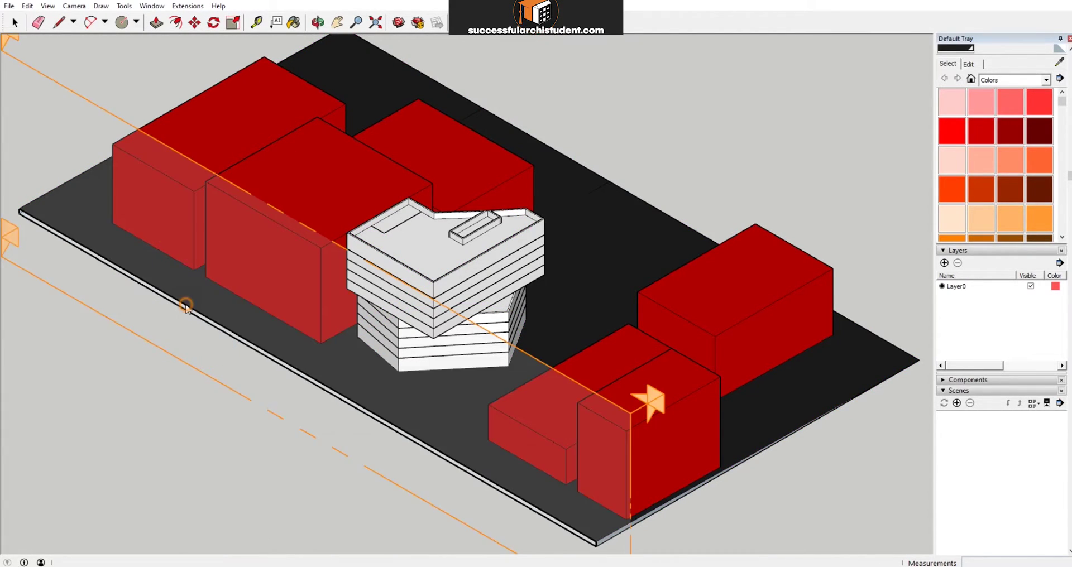
key("space")
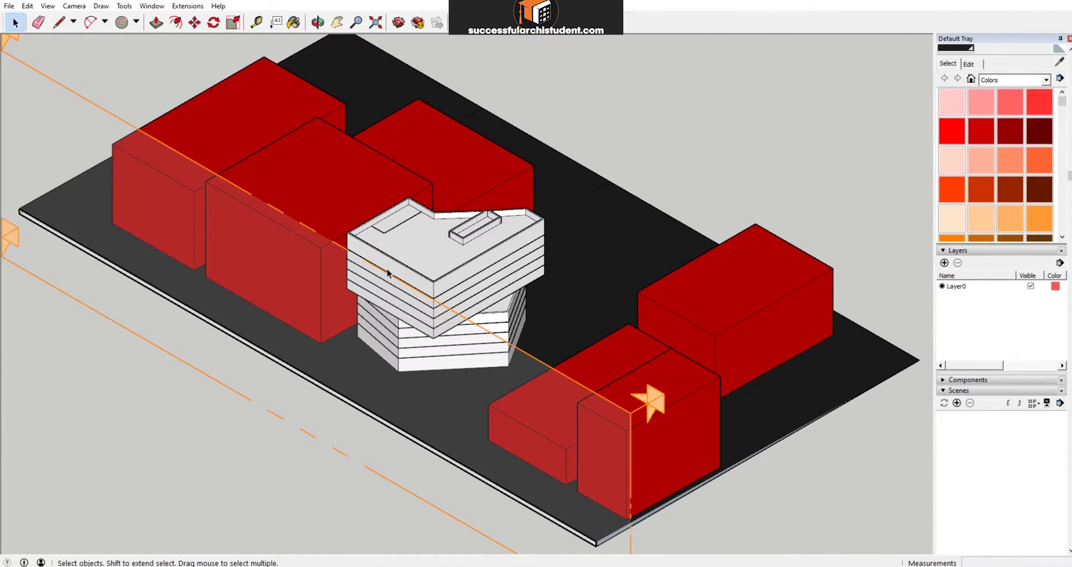
left_click(957, 403)
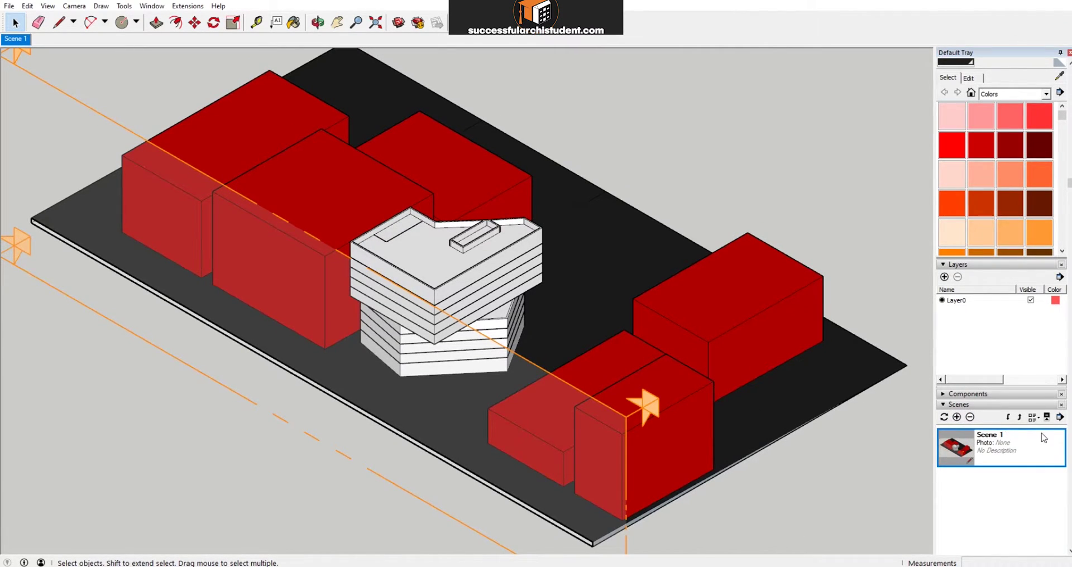
Look over the Window menu's panel options, then return to the Tools menu.
left_click(153, 6)
mouse_move(184, 21)
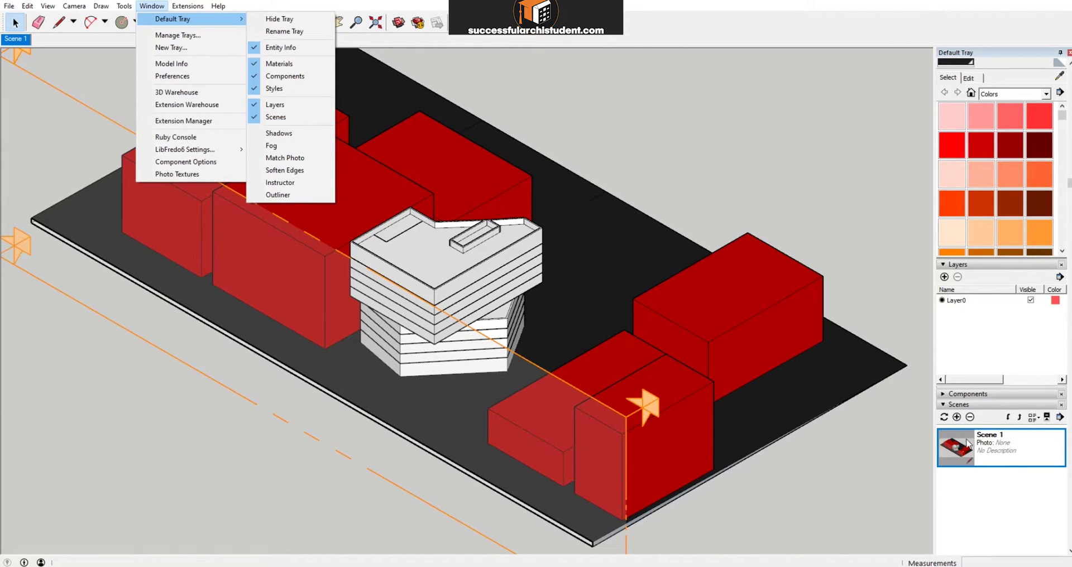
left_click(345, 54)
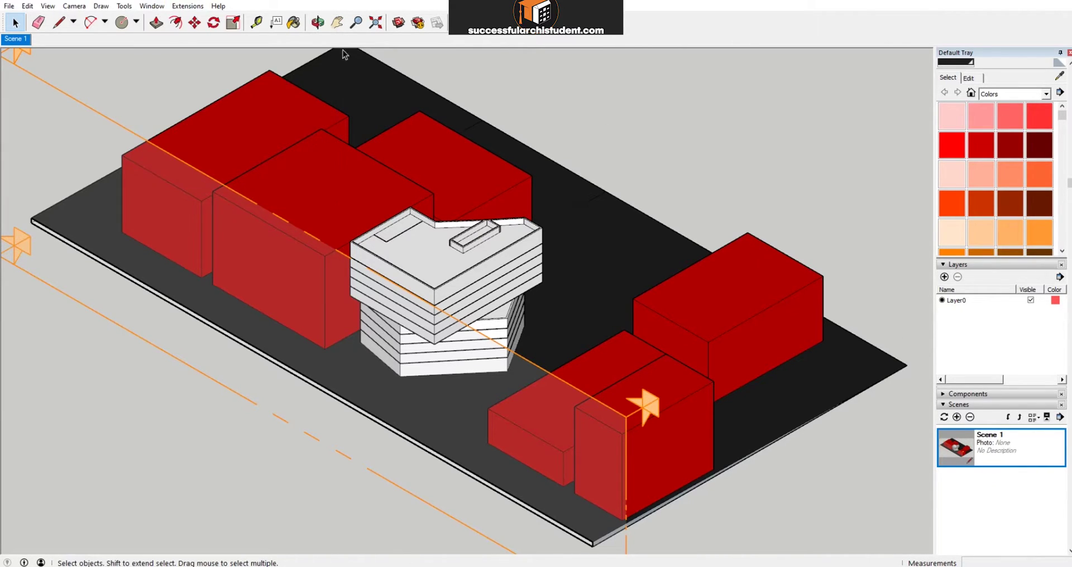
left_click(124, 7)
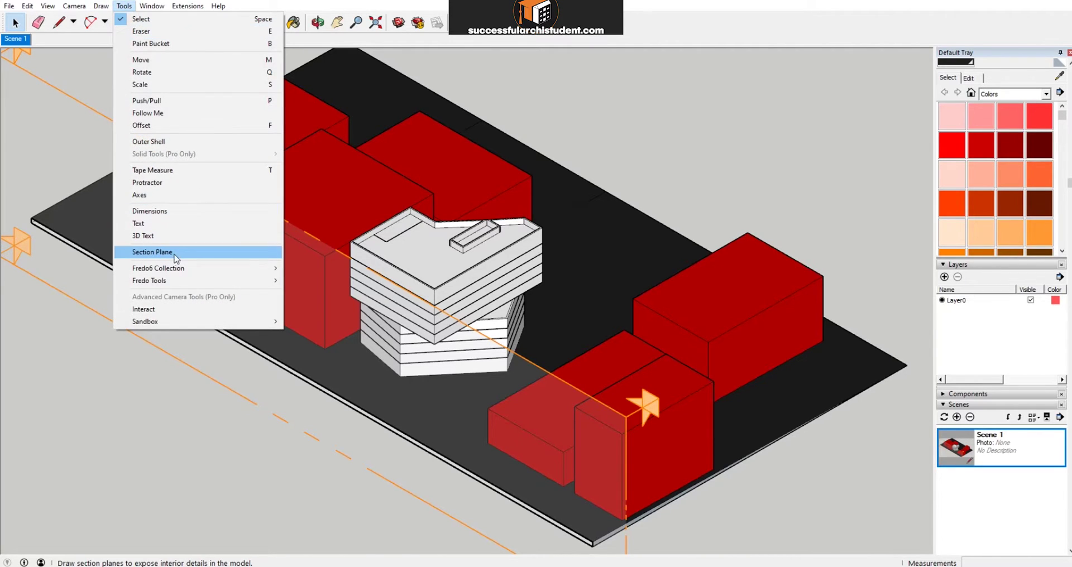
Place a second section plane on the ground behind the buildings and save it as Scene 2.
left_click(178, 252)
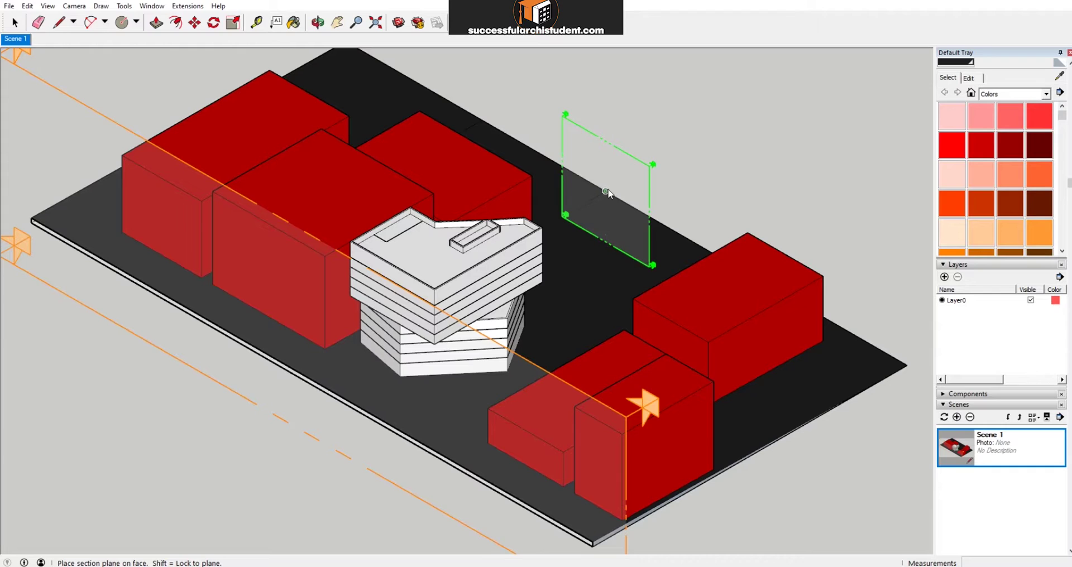
left_click(605, 193)
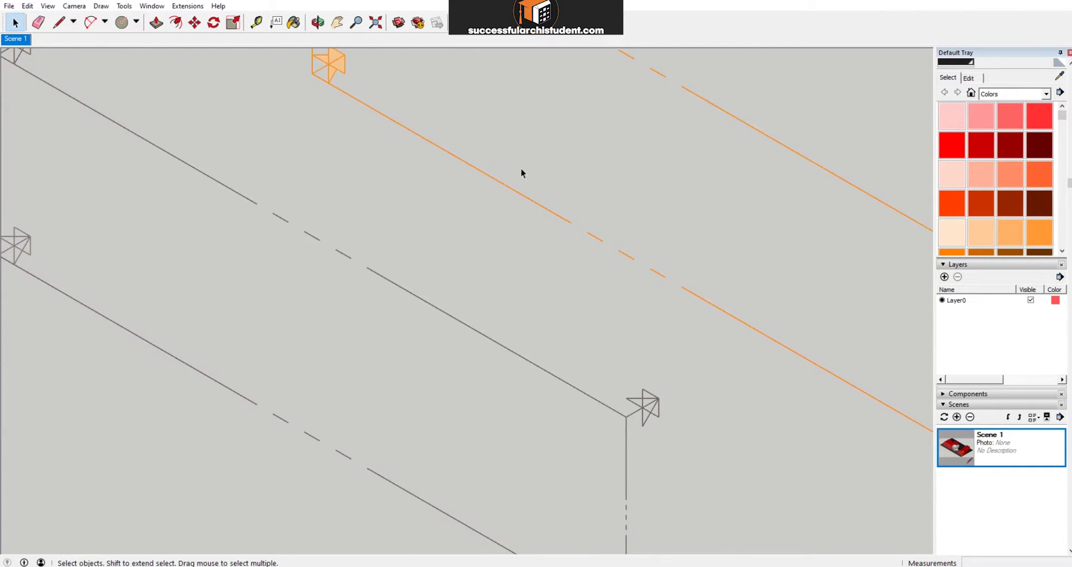
left_click(957, 418)
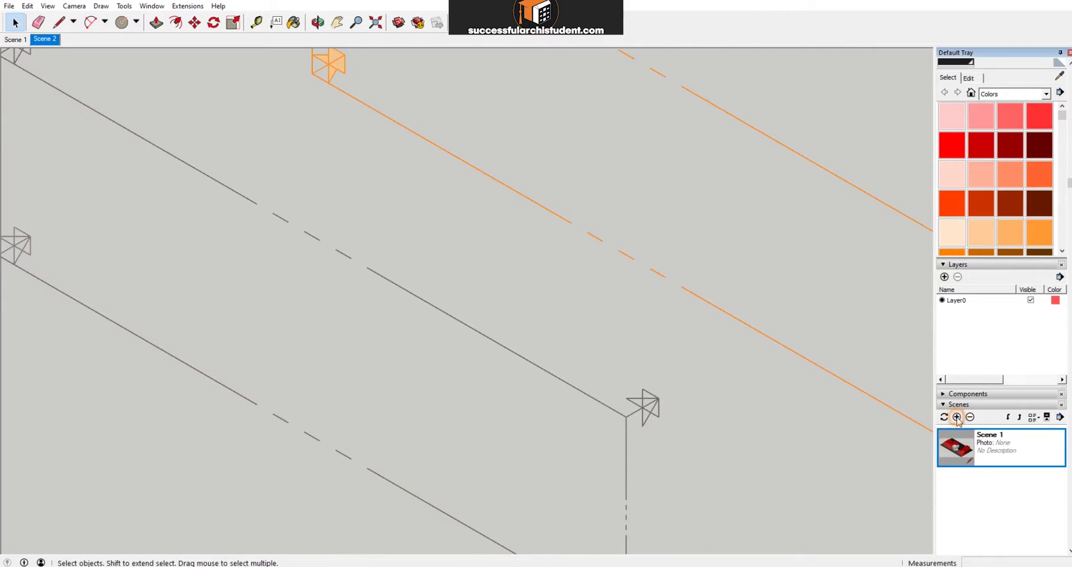
left_click(47, 6)
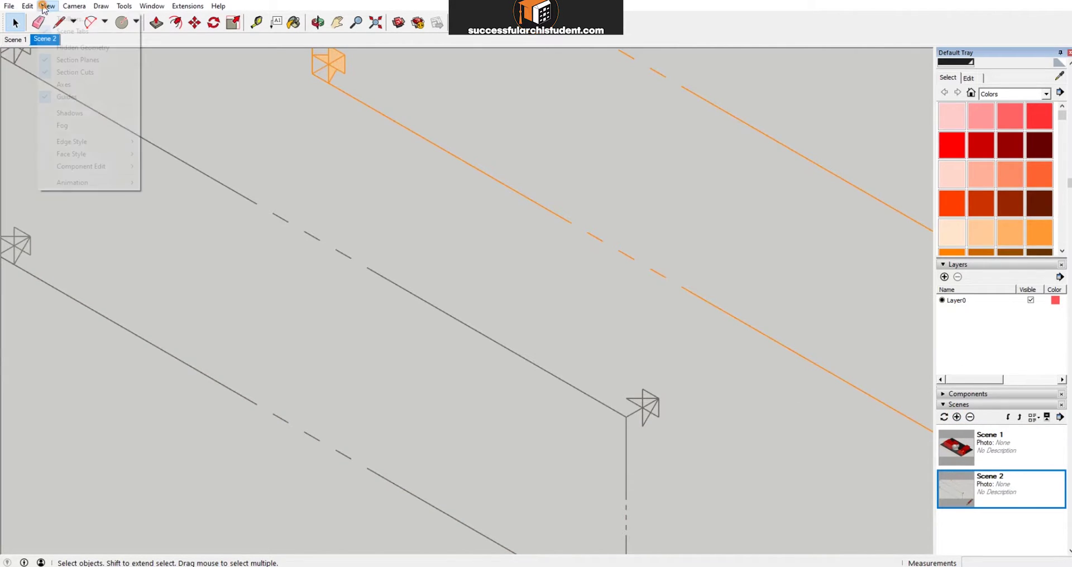
Play the Scene 1 to Scene 2 section-cut animation, then stop it.
mouse_move(82, 182)
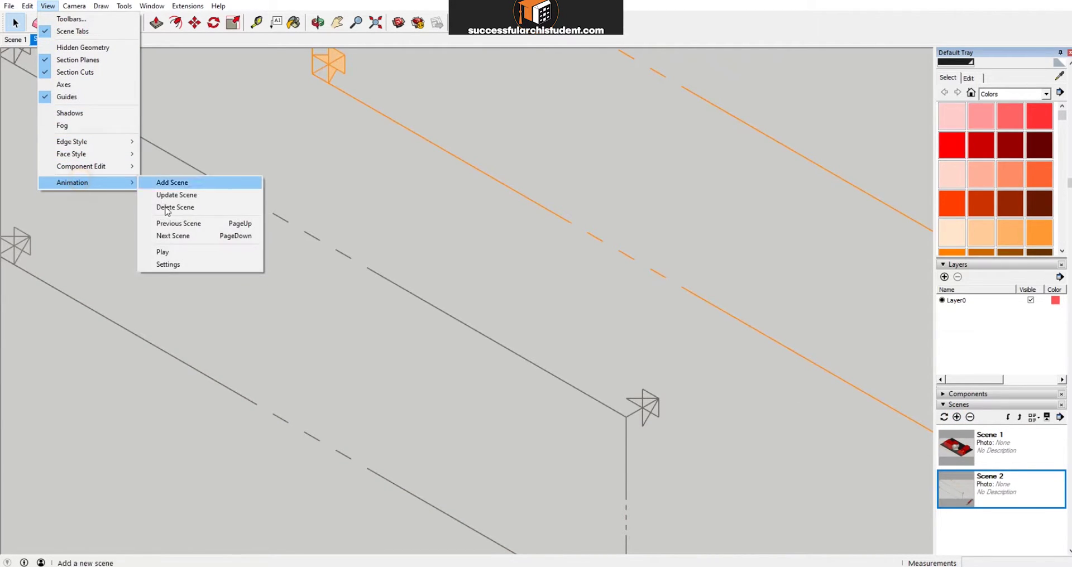
left_click(174, 255)
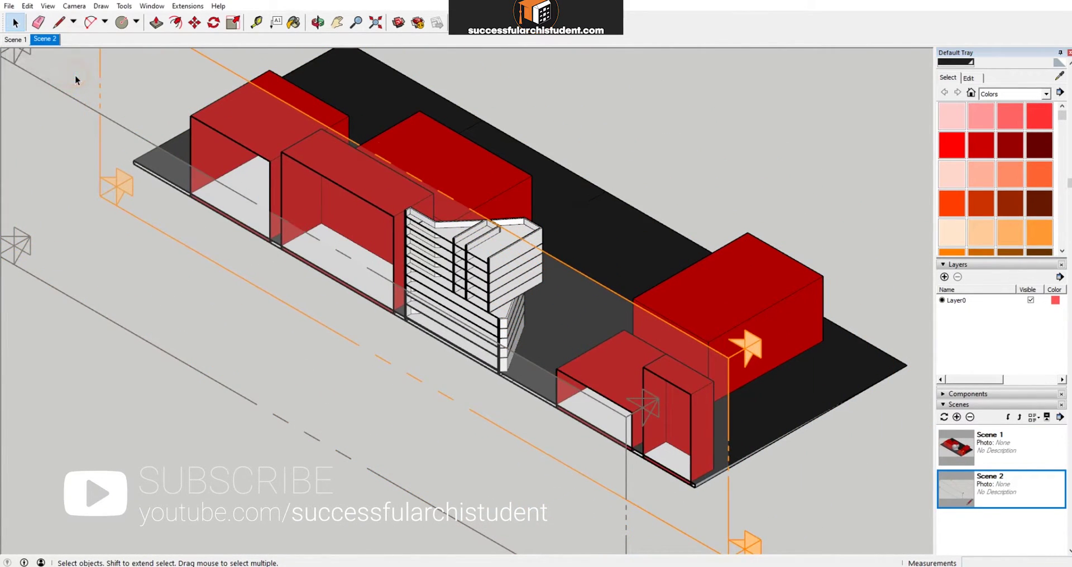
left_click(75, 73)
Set the scene transition time to 5 seconds in the animation settings.
left_click(48, 5)
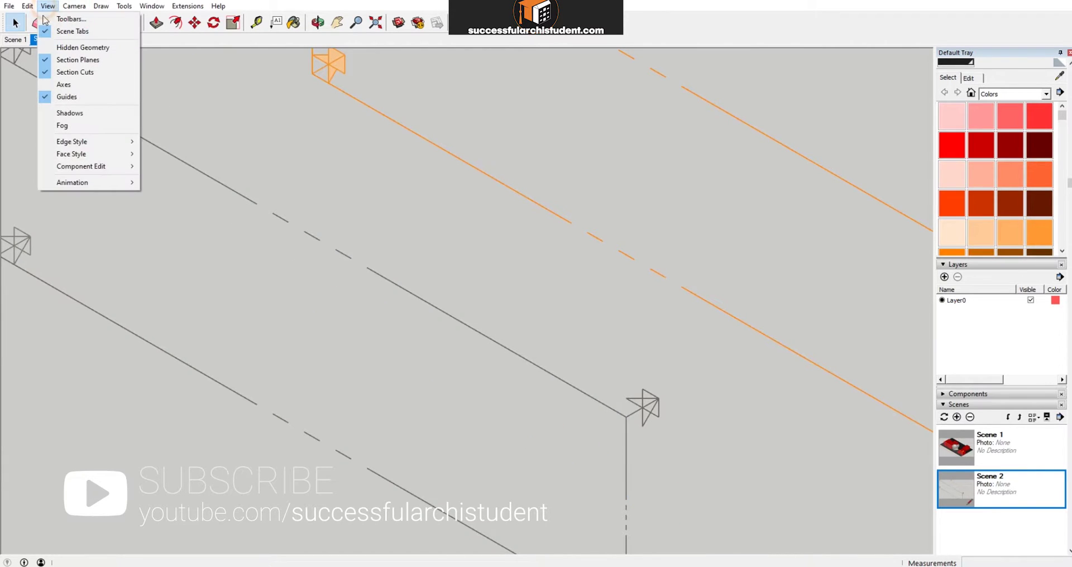
left_click(69, 188)
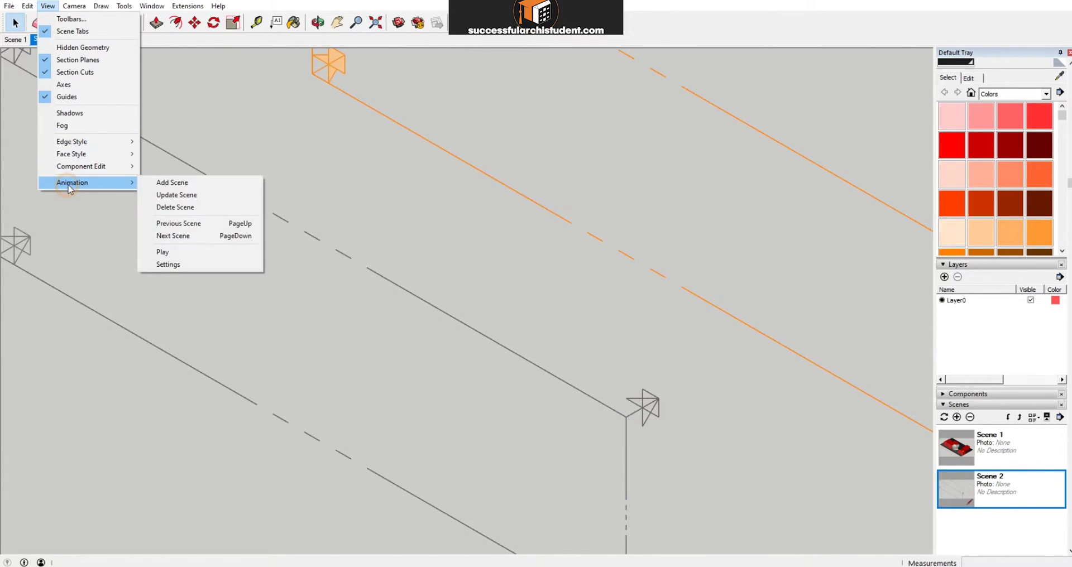
left_click(192, 264)
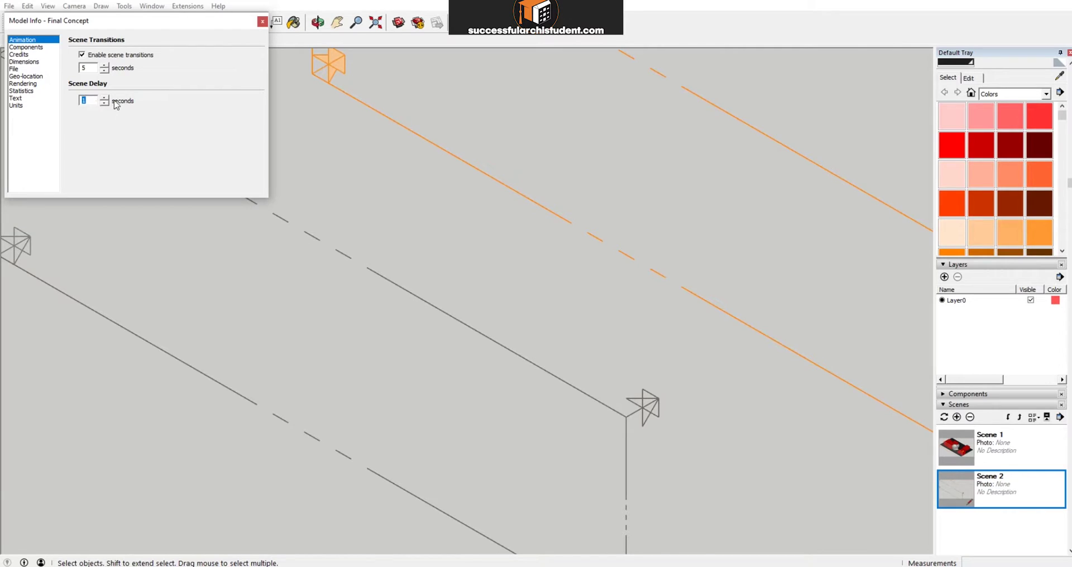
left_click(262, 22)
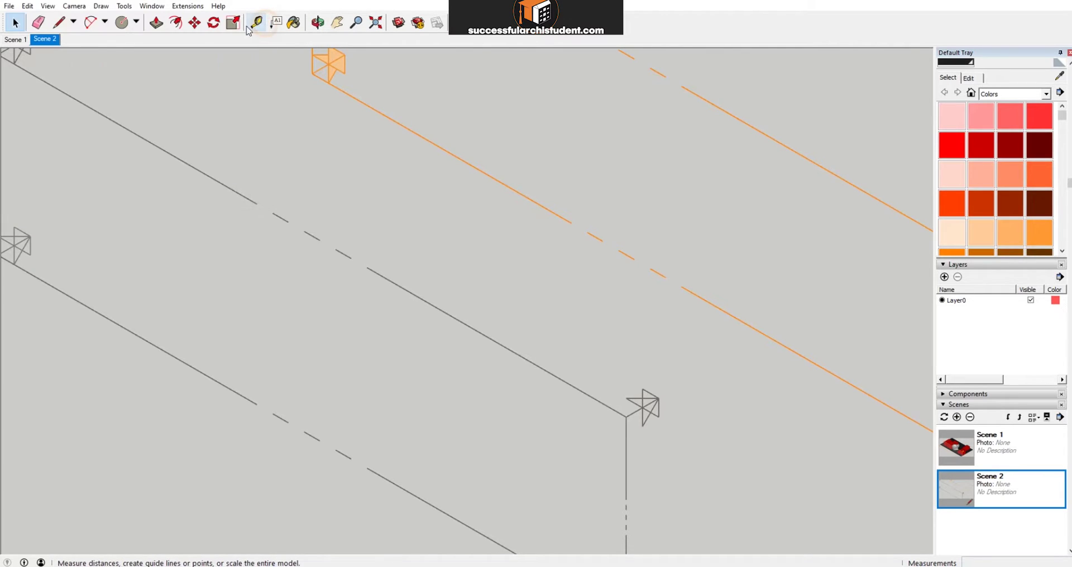
Replay the scene animation with the 5-second transitions.
left_click(48, 6)
mouse_move(84, 182)
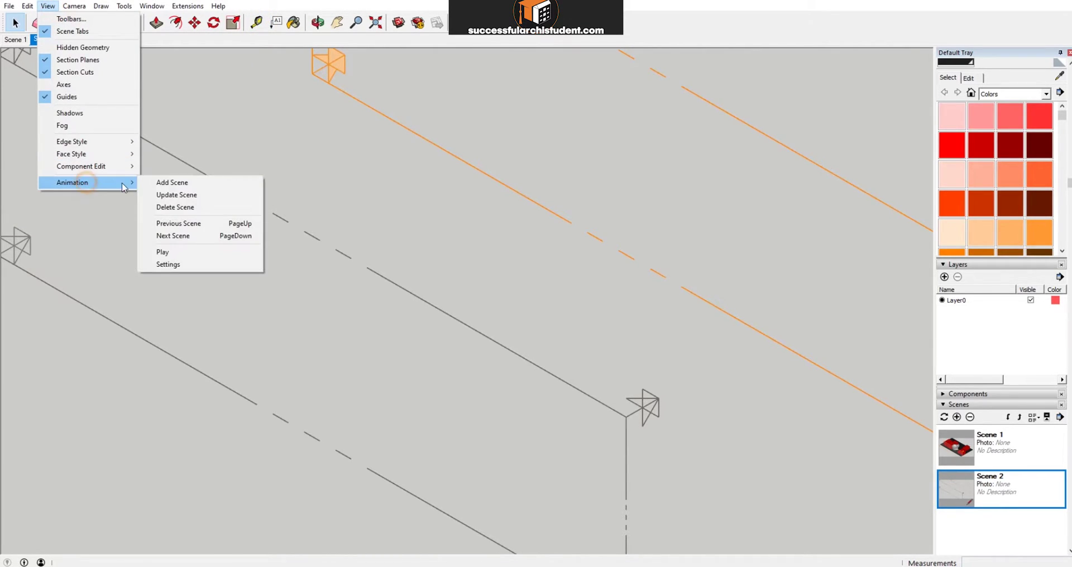
left_click(162, 250)
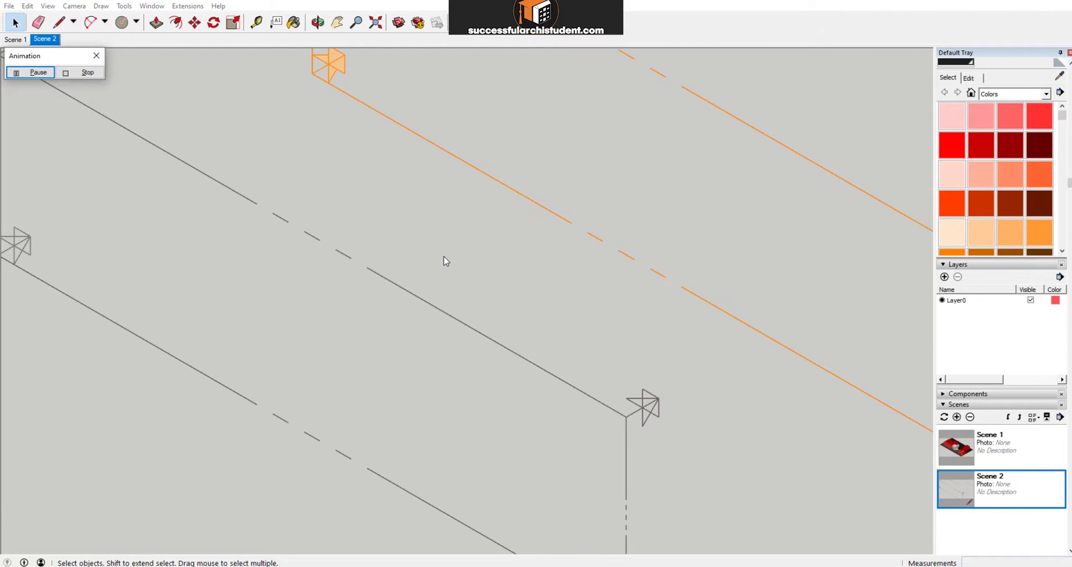